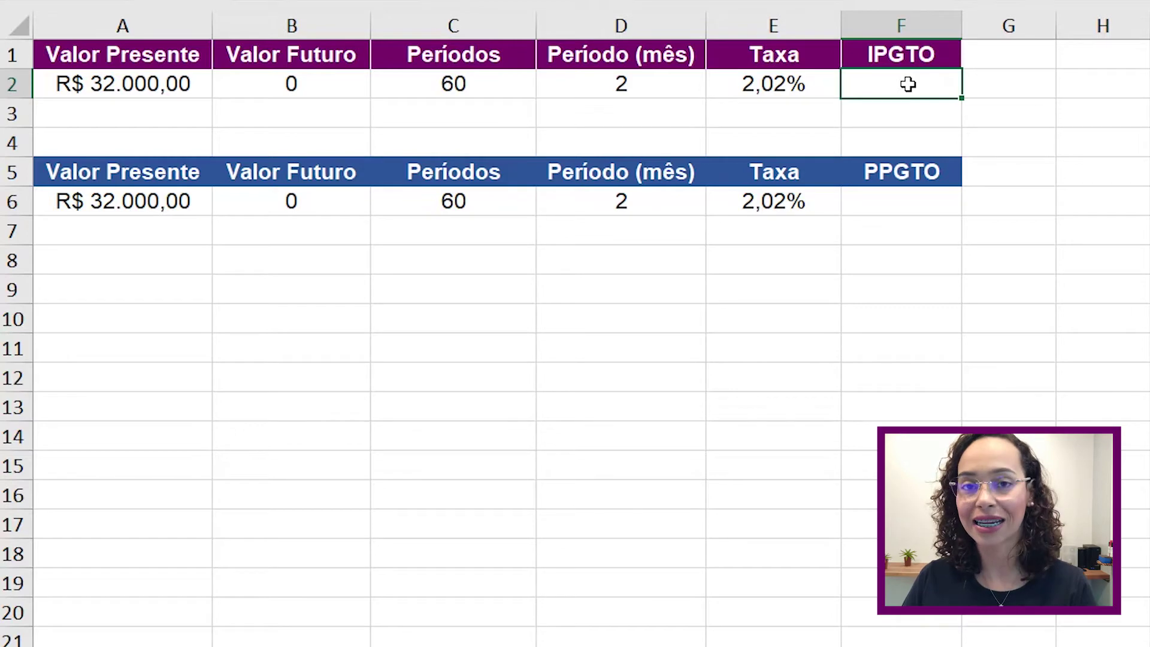
# Step: Start an IPGTO formula in F2 using rate E2 and period D2
pyautogui.doubleClick(908, 84)
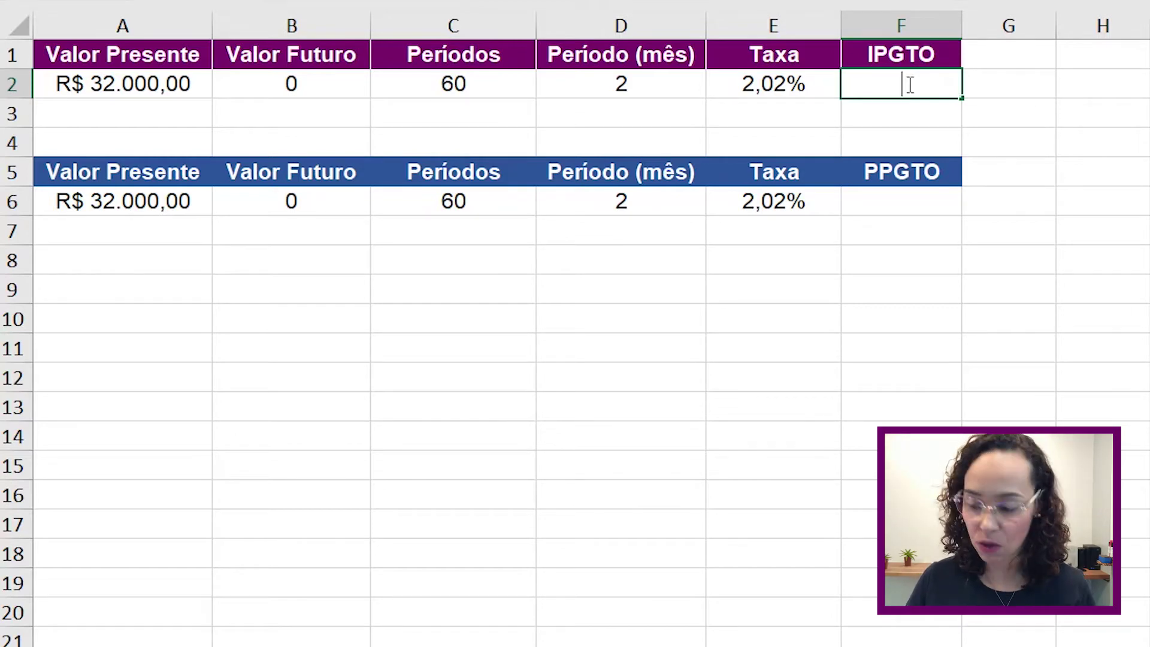
pyautogui.write('=ip')
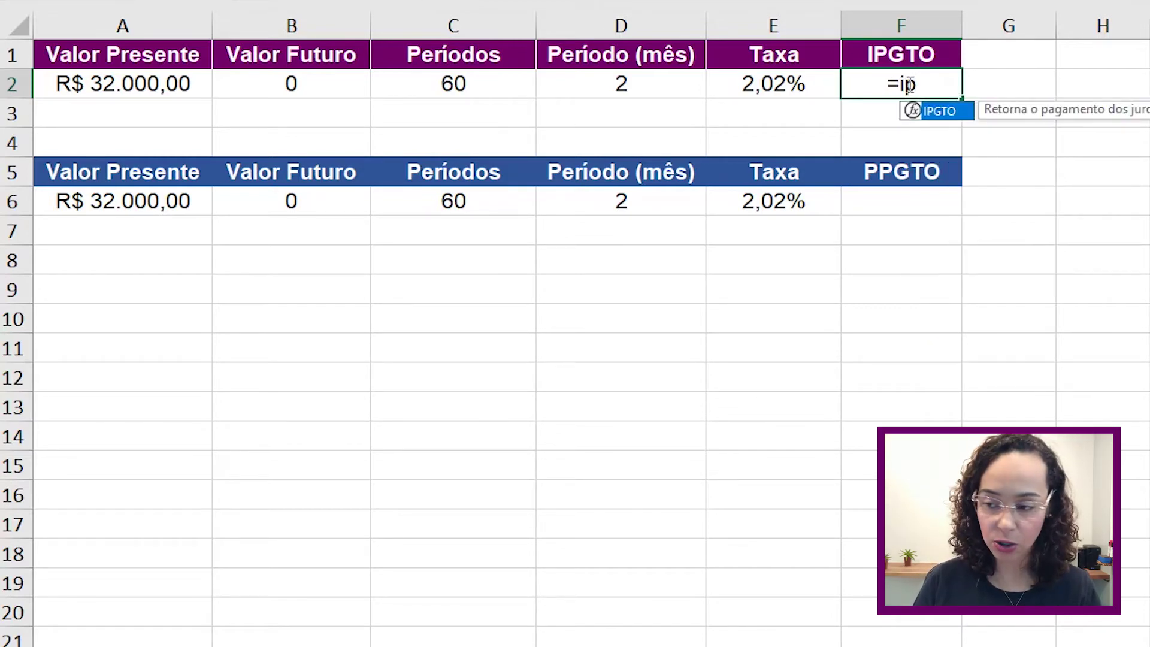
pyautogui.write('gt')
pyautogui.press('Tab')
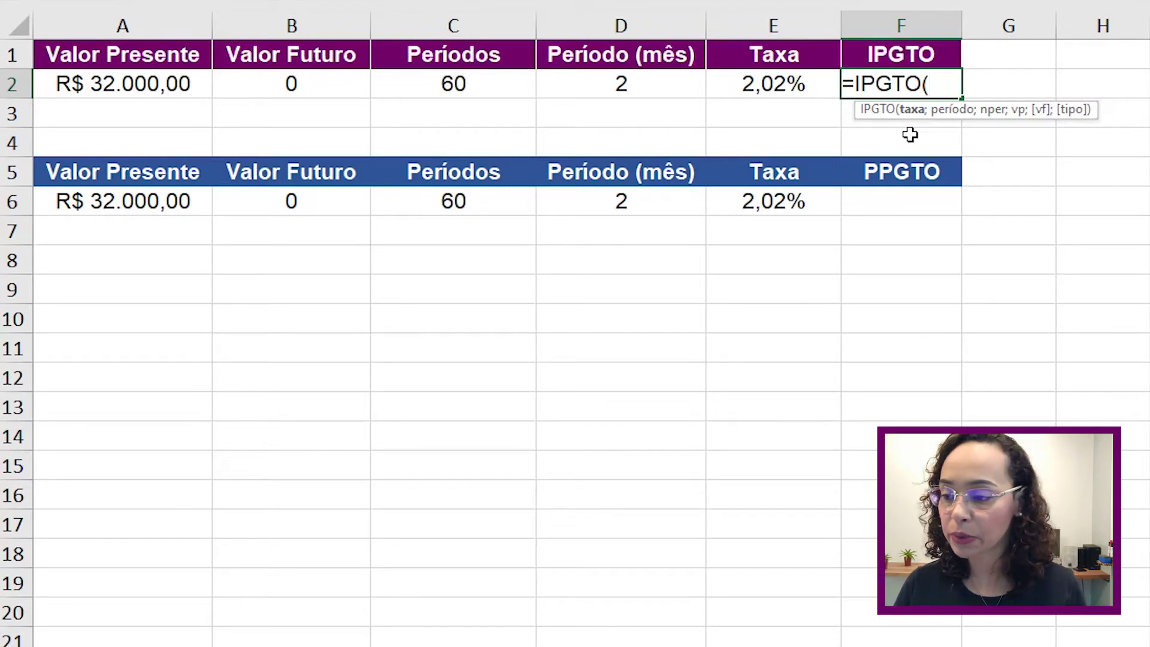
pyautogui.click(772, 92)
pyautogui.write(';')
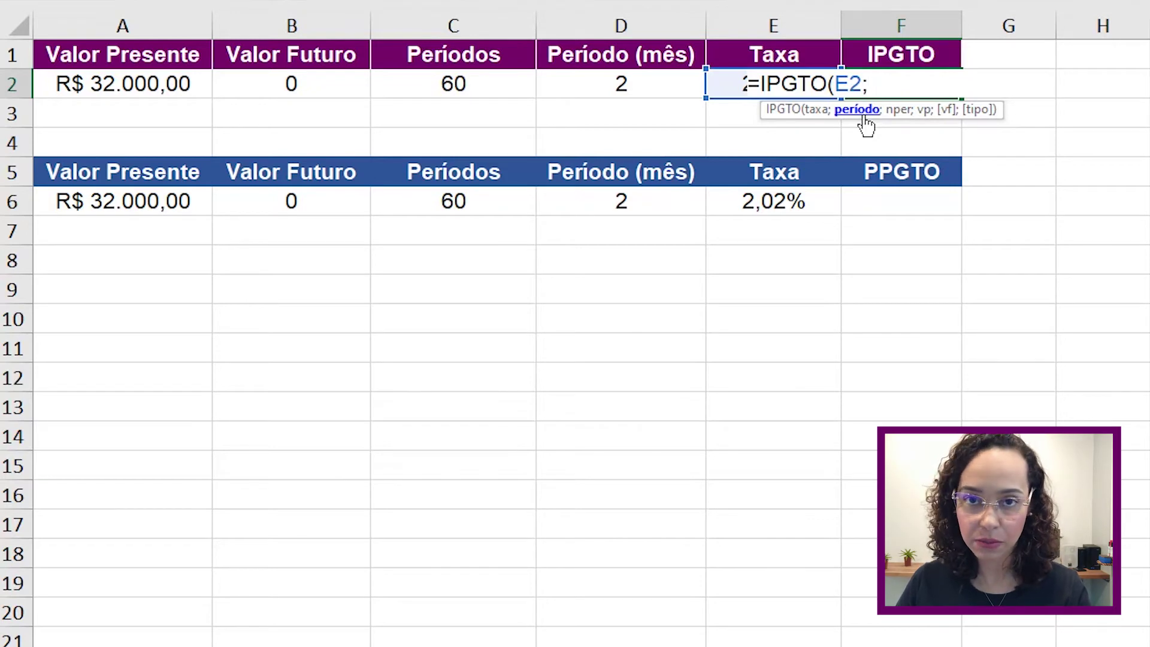
pyautogui.click(639, 81)
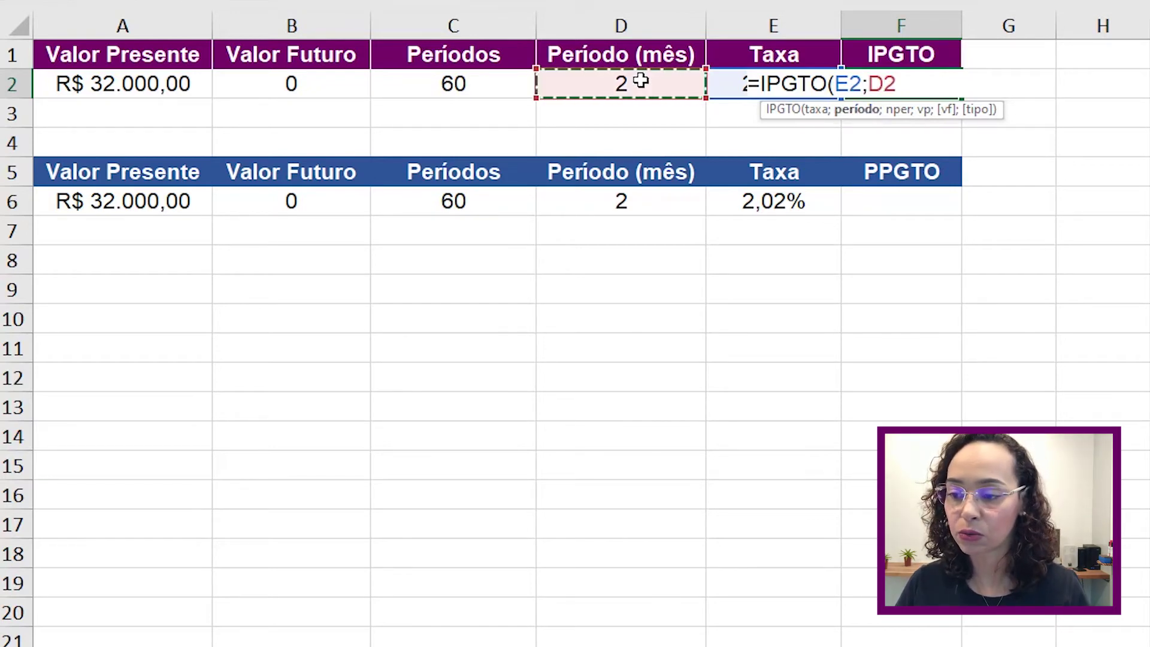
pyautogui.write(';')
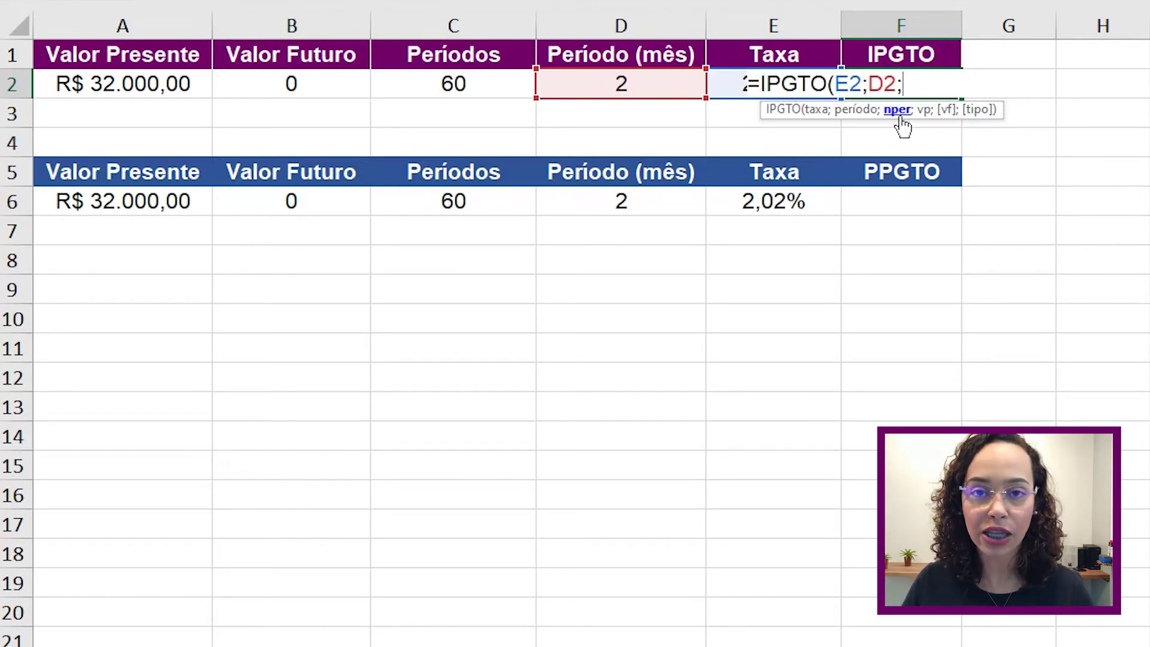
# Step: Complete the IPGTO formula with nper C2, present value A2 and type 0, giving -R$ 640,77
pyautogui.click(501, 85)
pyautogui.write(';')
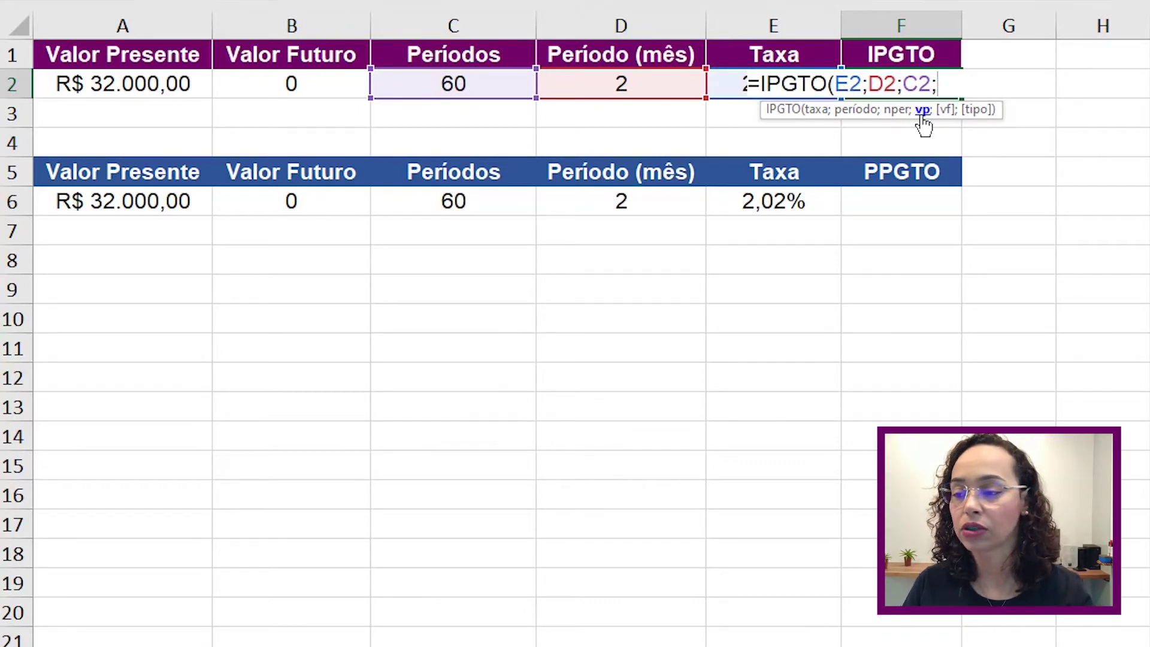
pyautogui.click(180, 85)
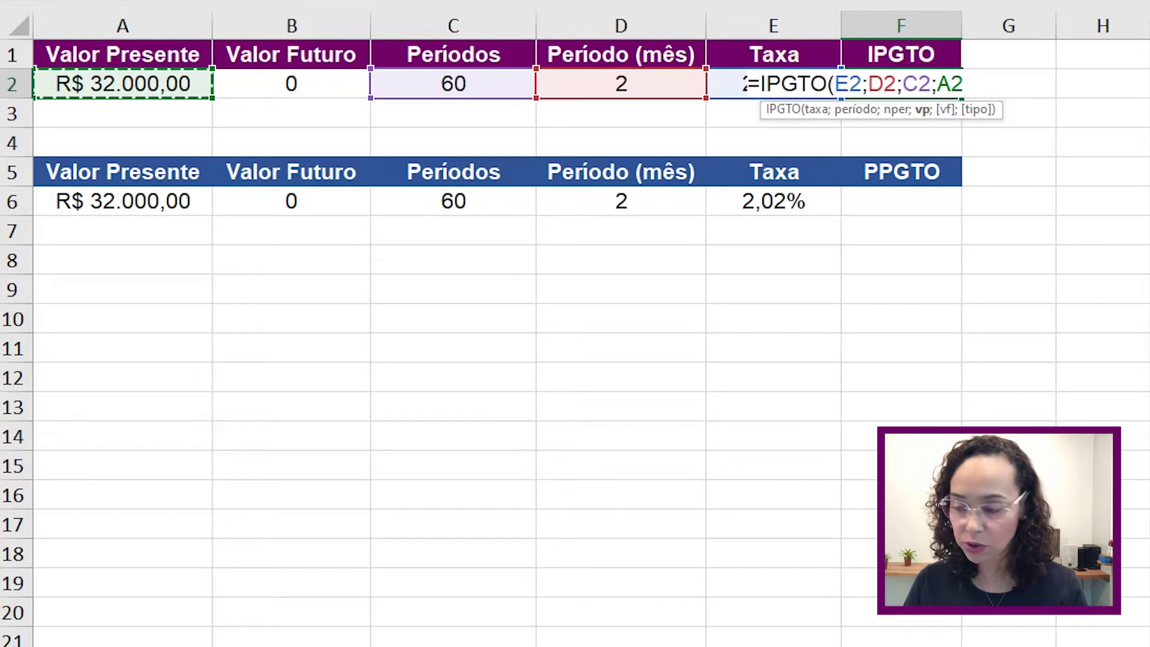
pyautogui.write(';;')
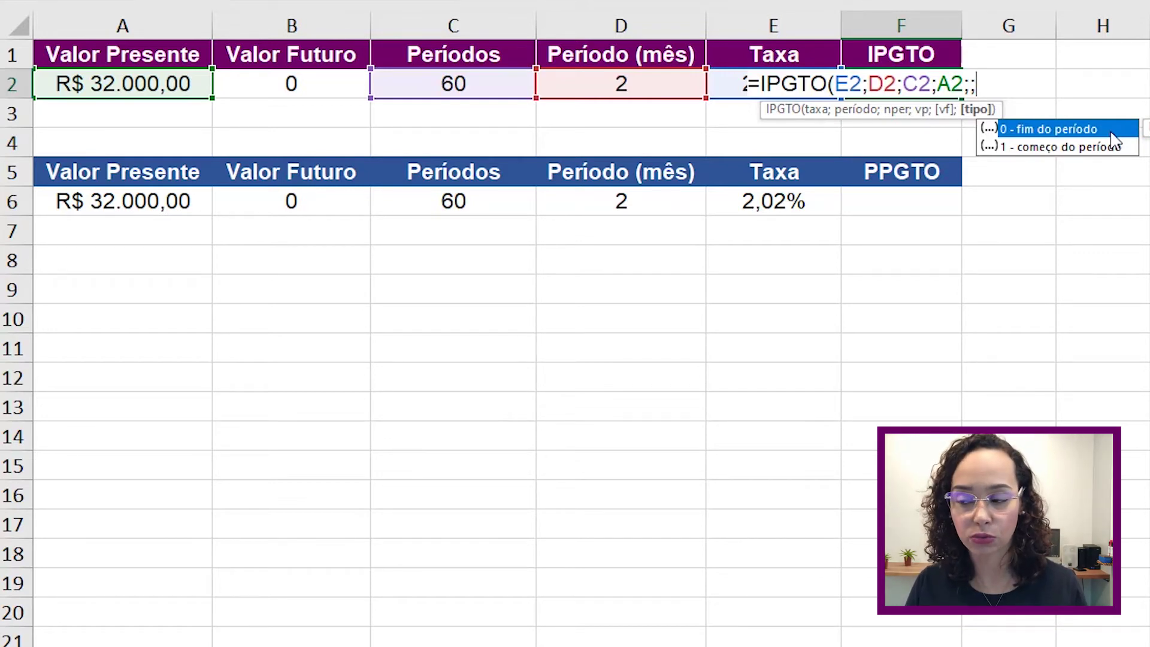
pyautogui.doubleClick(1112, 131)
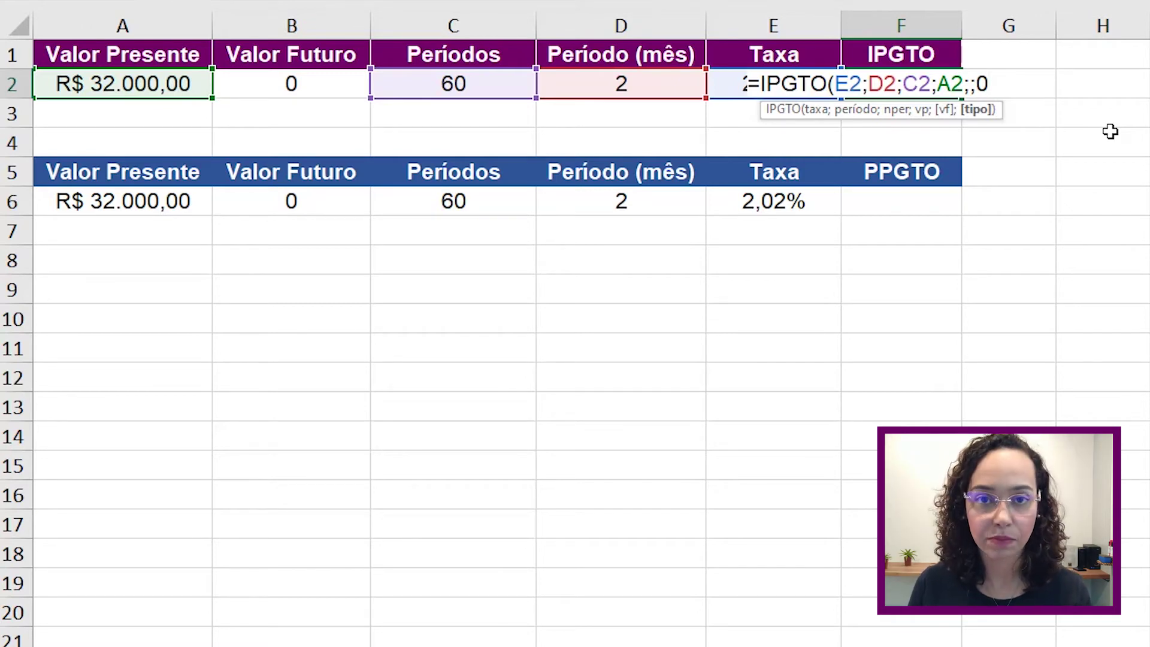
pyautogui.press('Return')
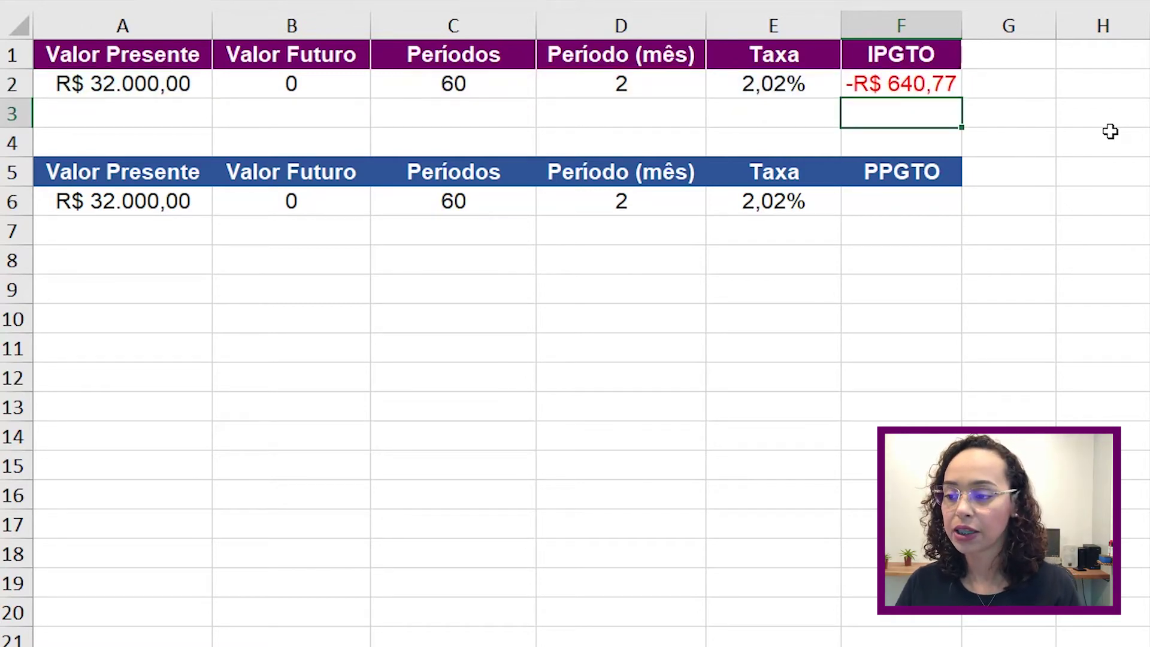
pyautogui.click(946, 95)
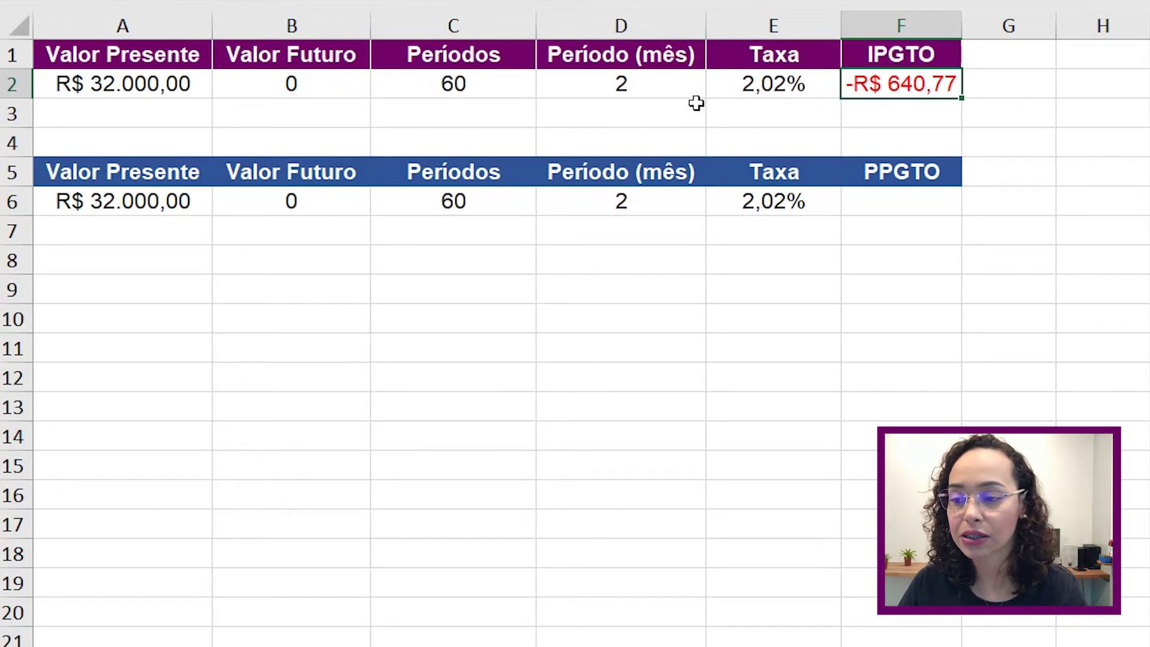
# Step: Set the period in D2 to 60 so F2's interest recalculates to -R$ 18,32
pyautogui.click(672, 90)
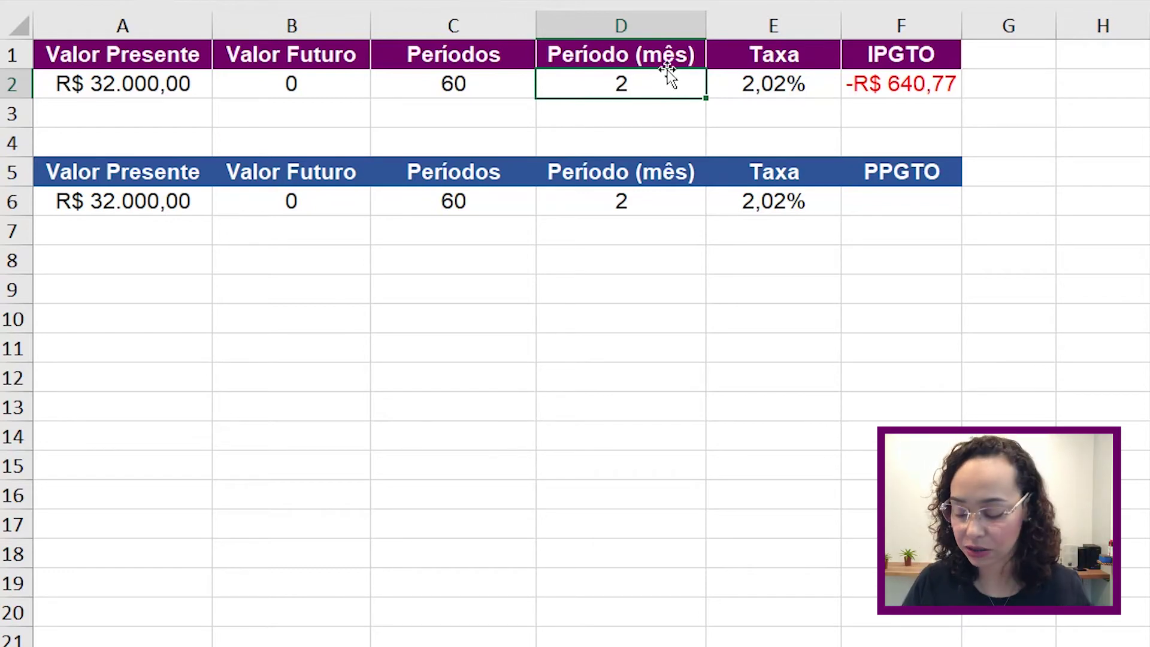
pyautogui.write('60')
pyautogui.hotkey('ctrl', 'Return')
pyautogui.press('Return')
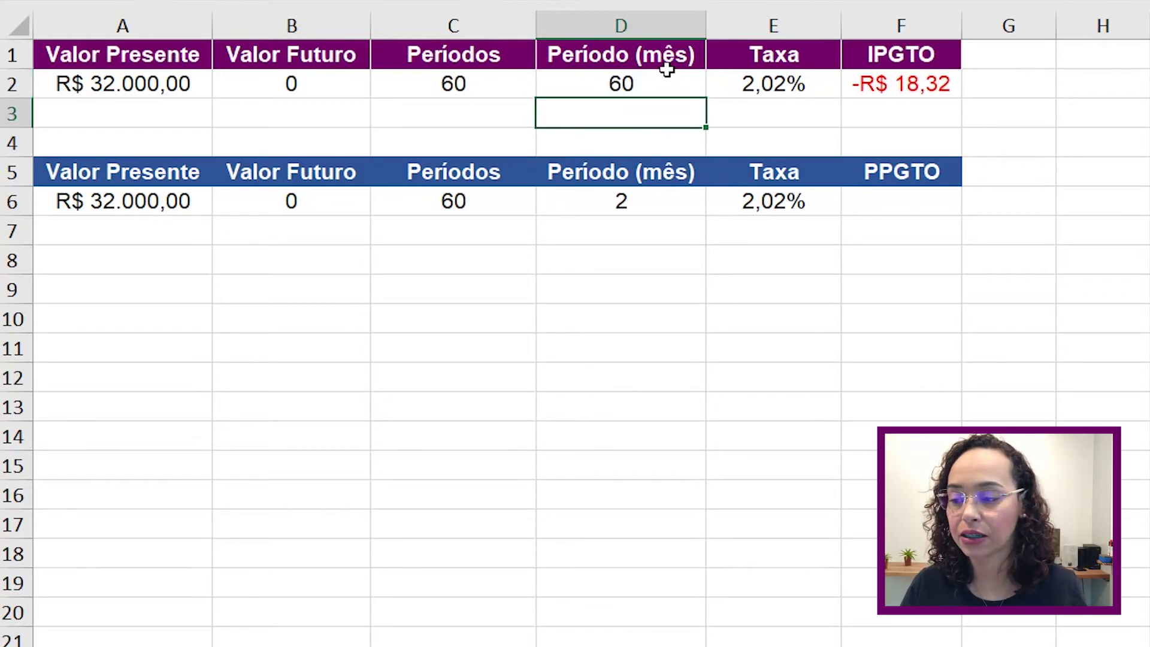
pyautogui.click(912, 93)
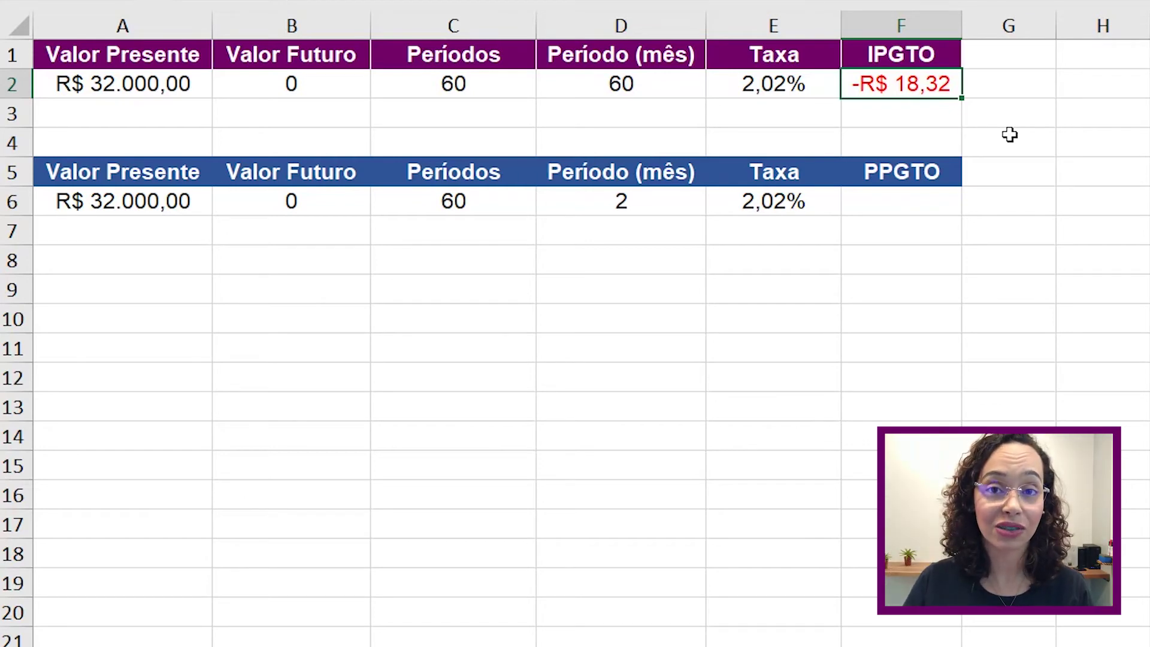
# Step: Try period 1 in D2, which changes the interest to -R$ 646,40
pyautogui.click(612, 87)
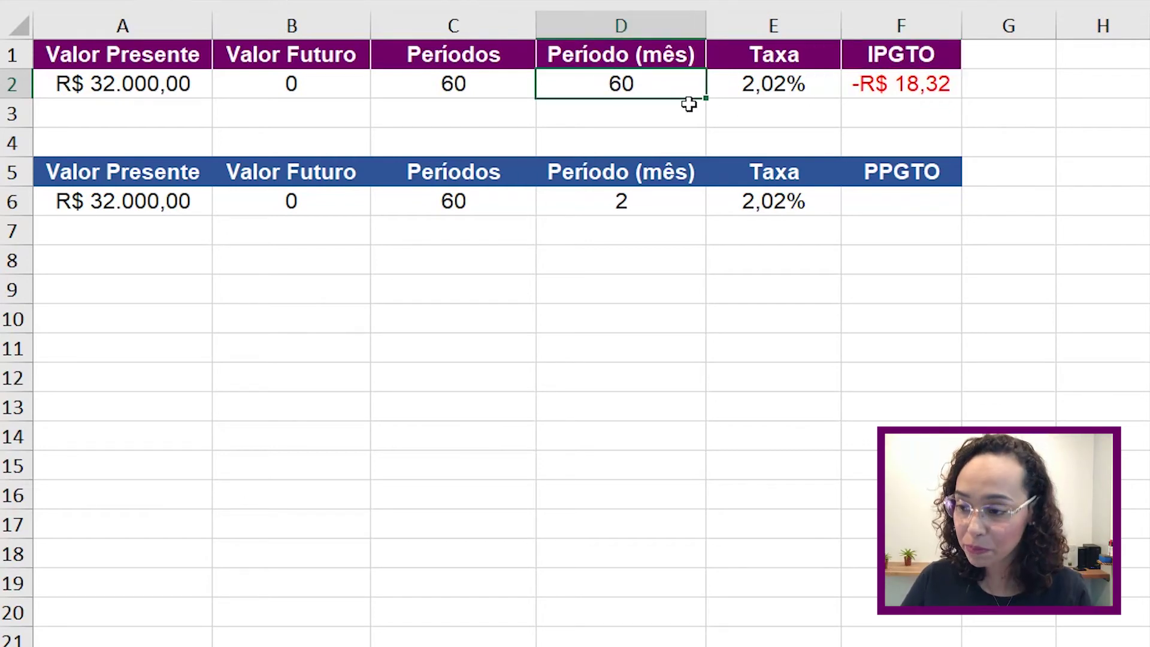
pyautogui.write('1')
pyautogui.press('Return')
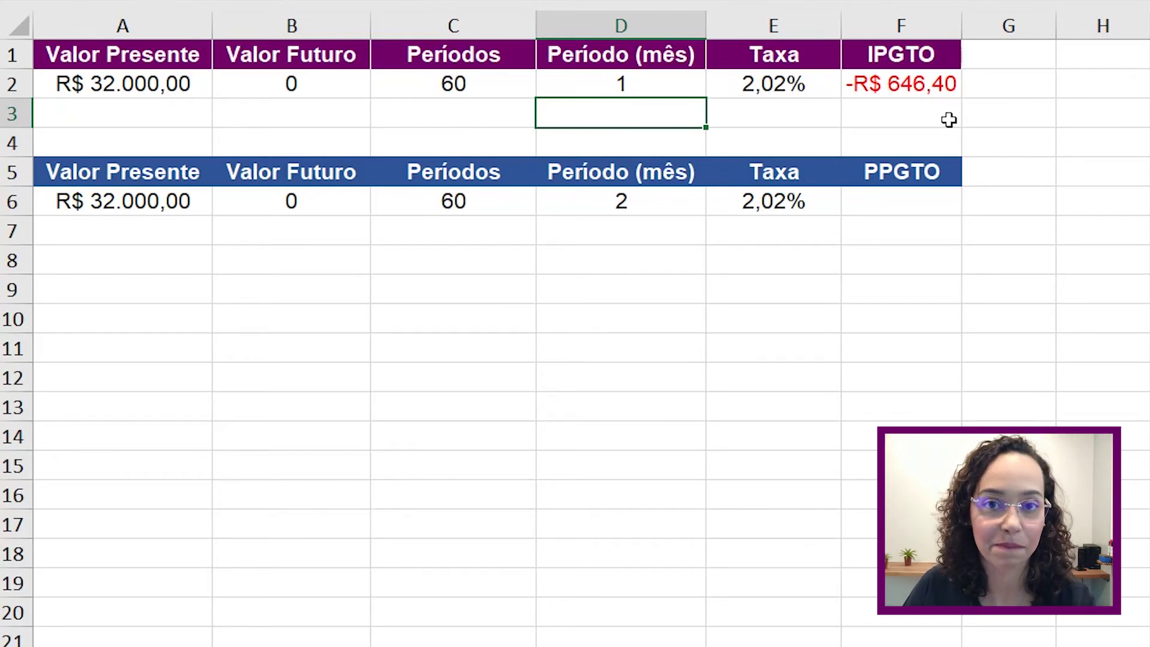
pyautogui.click(876, 204)
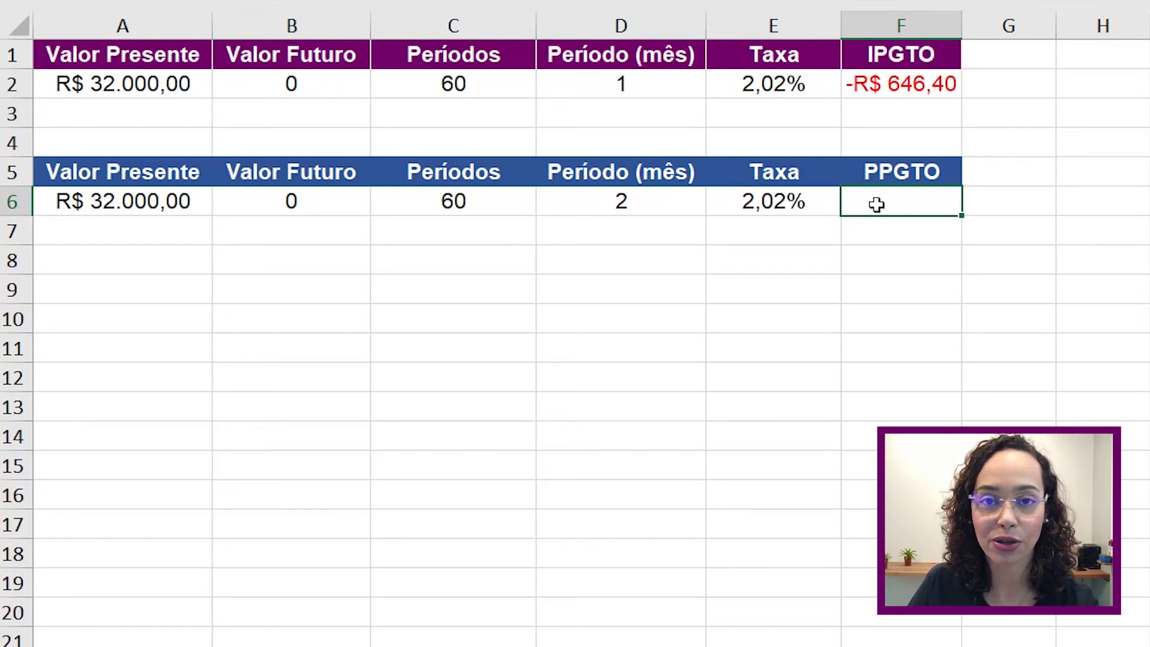
# Step: Put the period in D2 back to 2, restoring the interest of -R$ 640,77
pyautogui.click(621, 79)
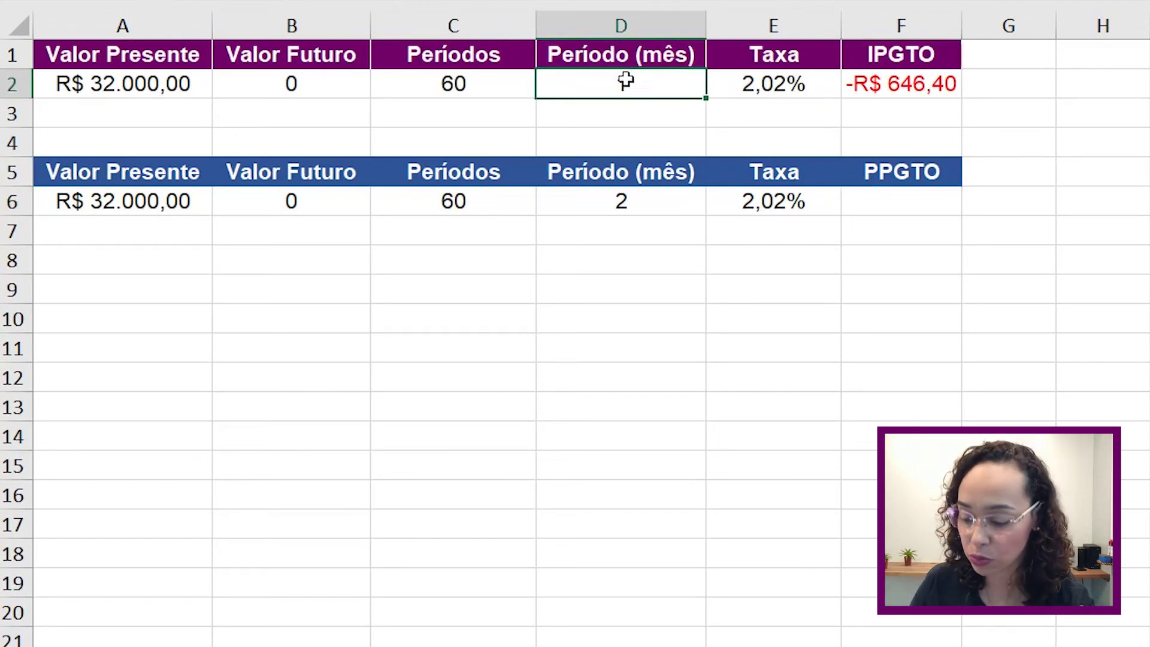
pyautogui.write('2')
pyautogui.press('Return')
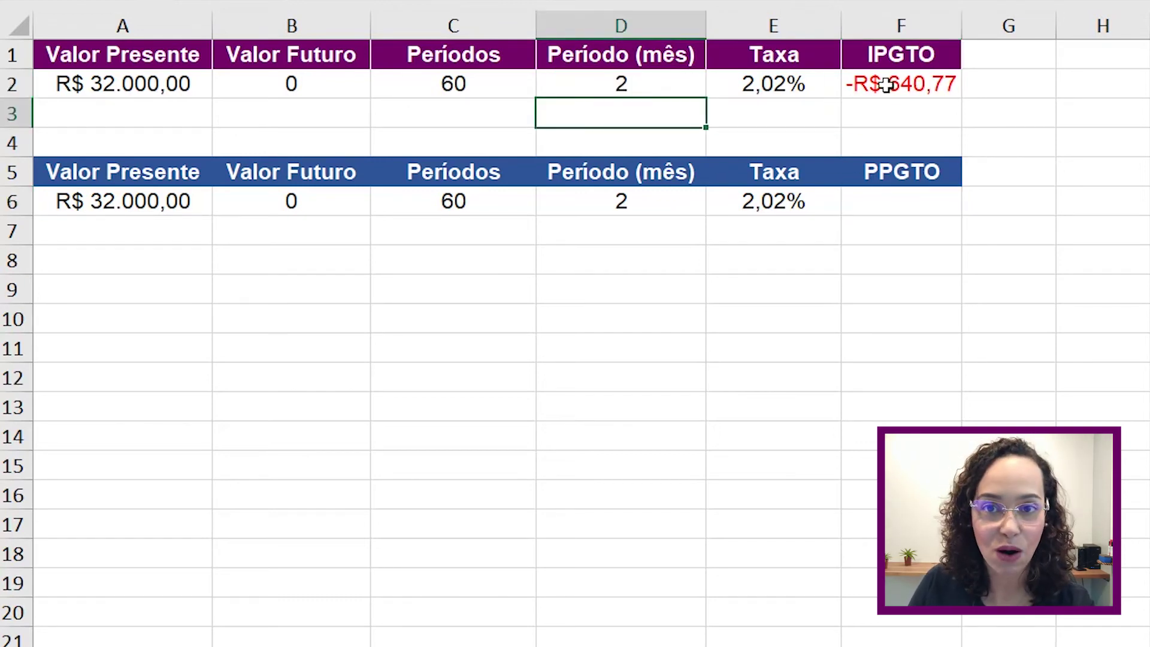
pyautogui.click(936, 210)
# Step: Enter =PPGTO(E6;D6;C6;A6;;0) in F6, giving principal of -R$ 284,27
pyautogui.write('=ppgto')
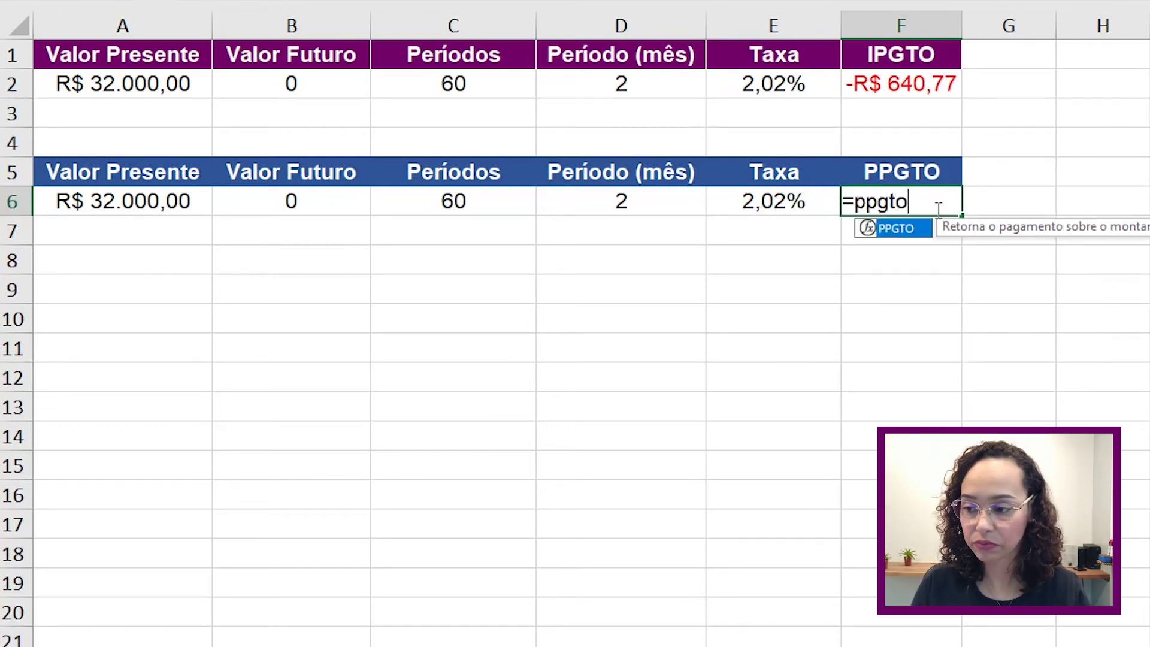
pyautogui.press('Tab')
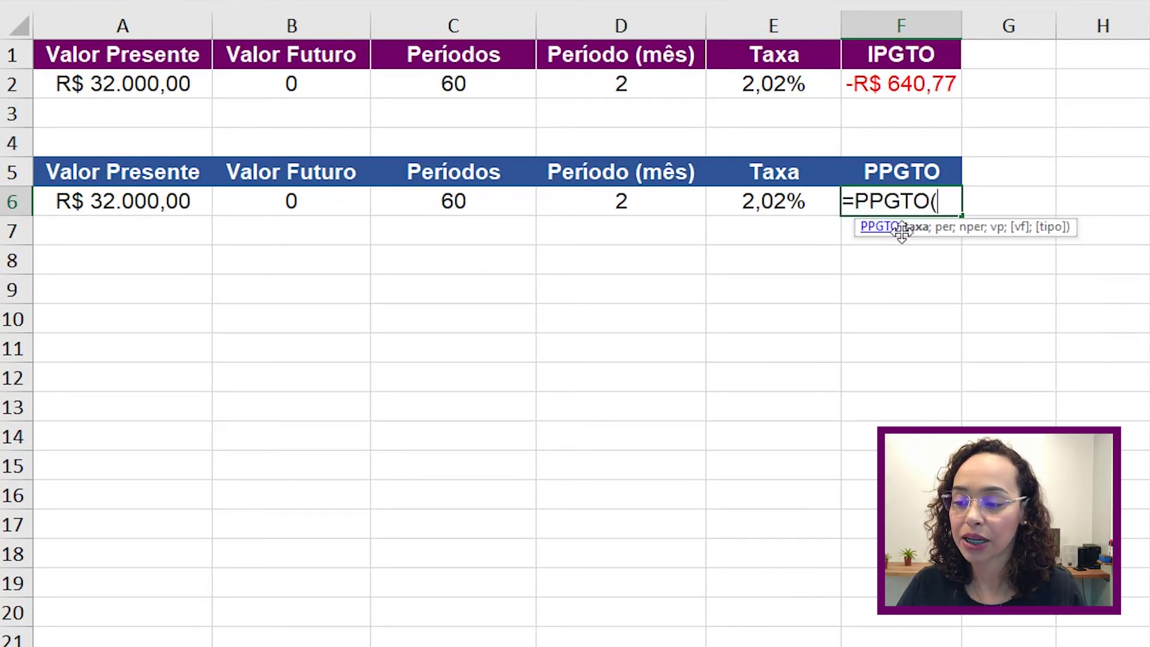
pyautogui.click(776, 201)
pyautogui.write(';')
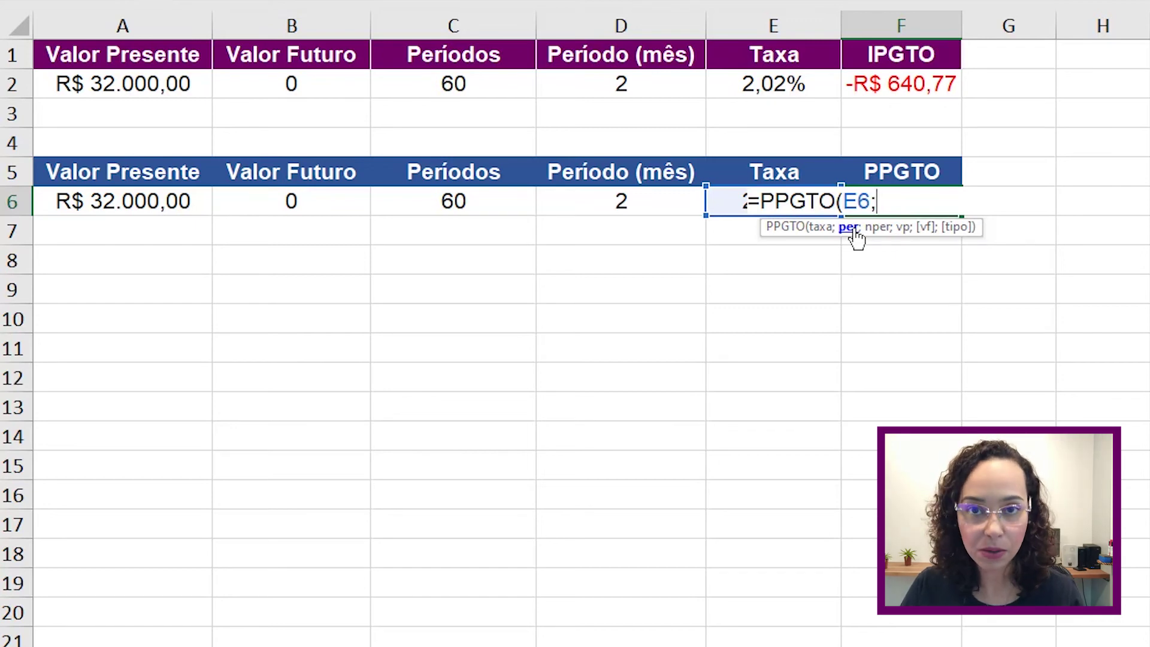
pyautogui.click(657, 199)
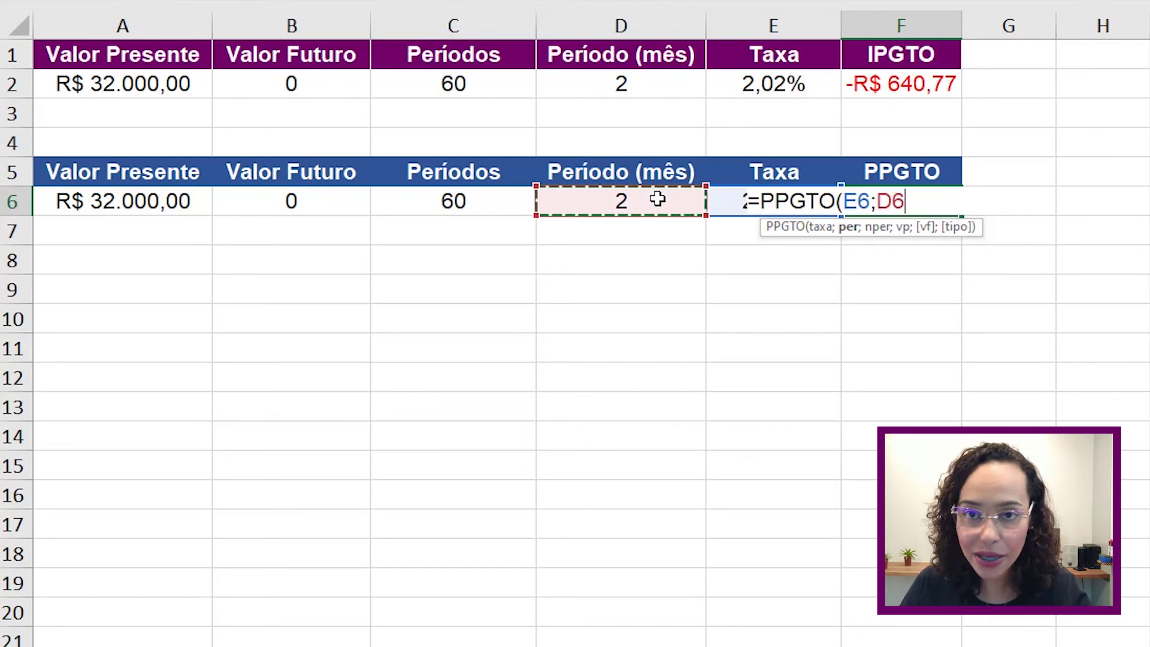
pyautogui.write(';')
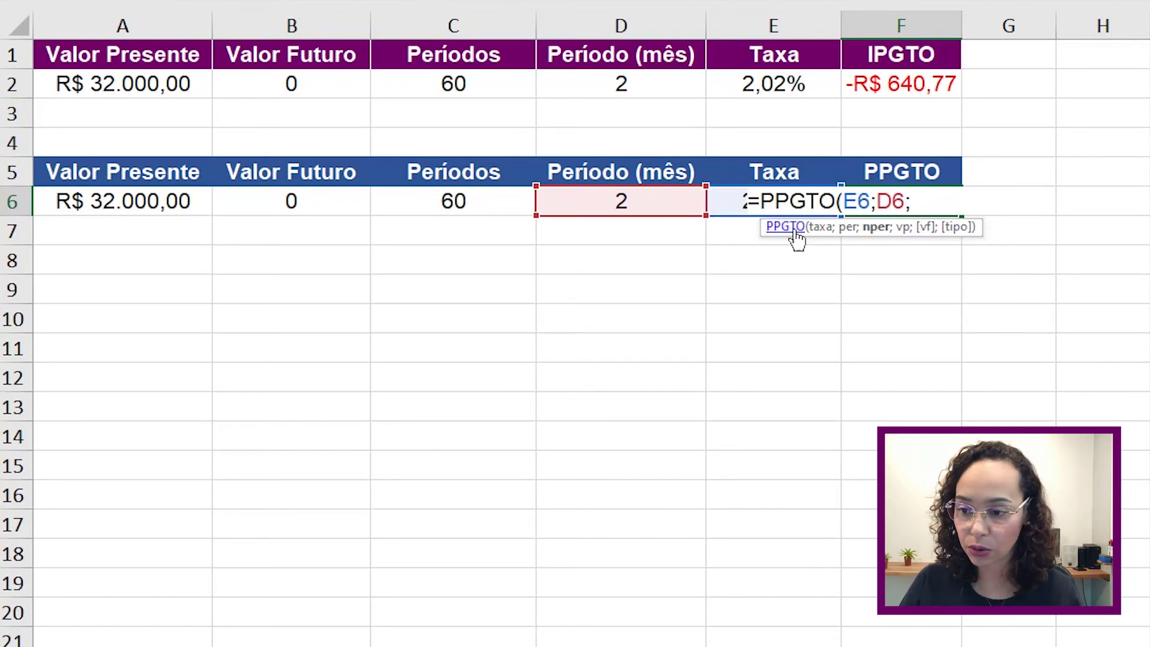
pyautogui.click(511, 203)
pyautogui.write(';')
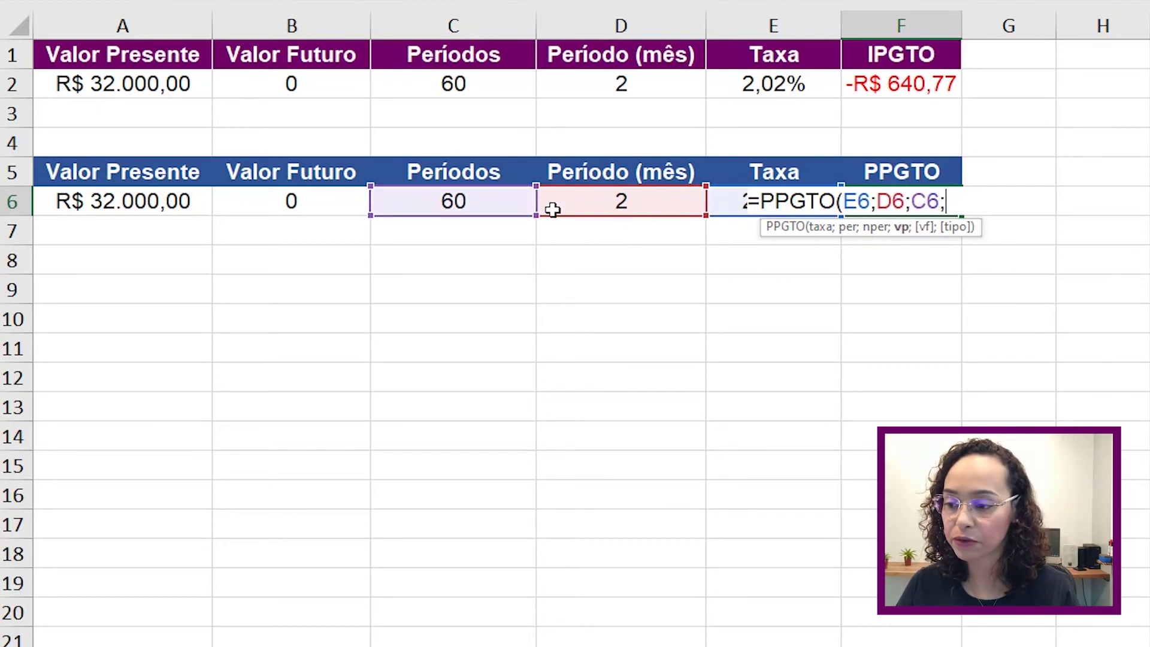
pyautogui.click(133, 202)
pyautogui.write(';')
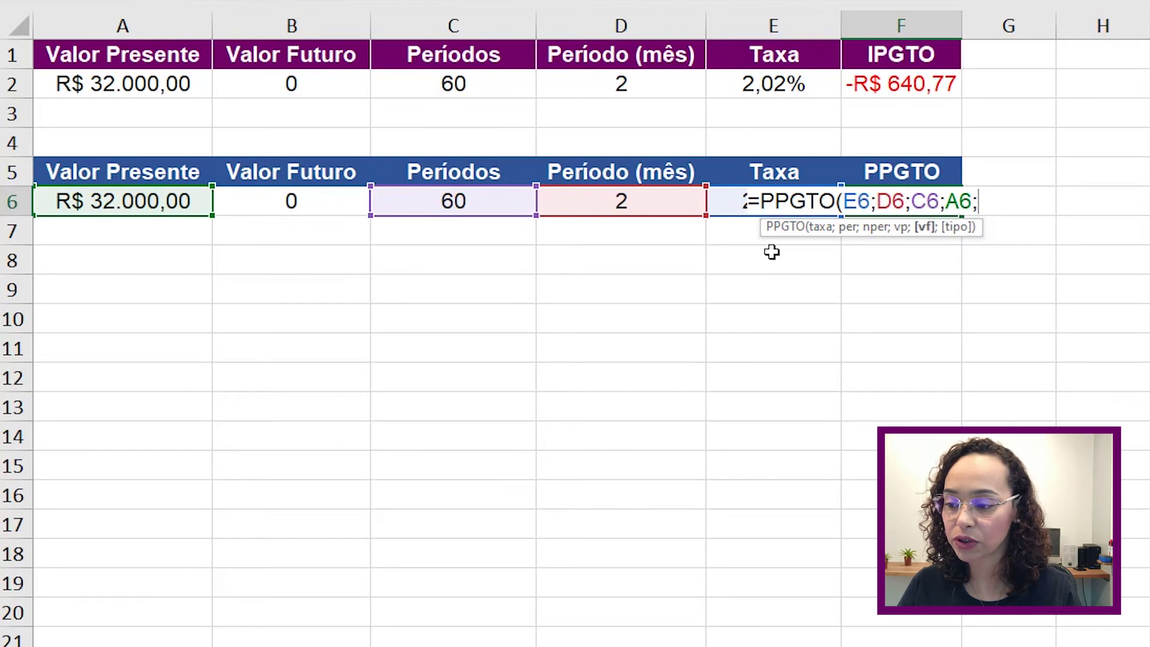
pyautogui.write(';')
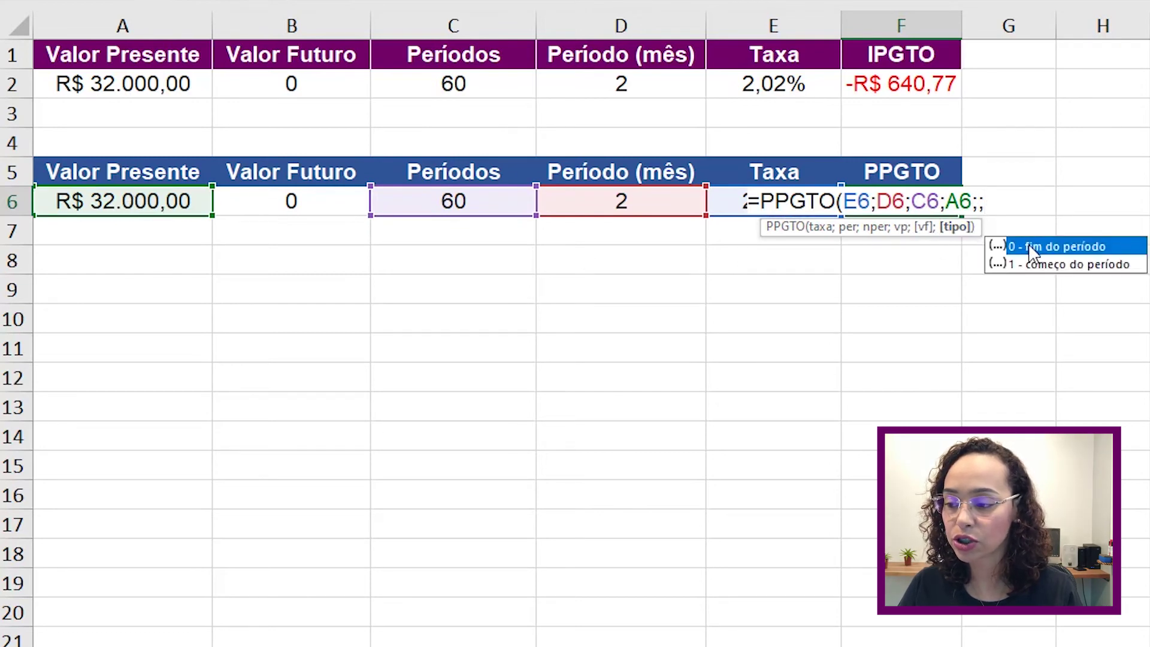
pyautogui.write('0')
pyautogui.press('Return')
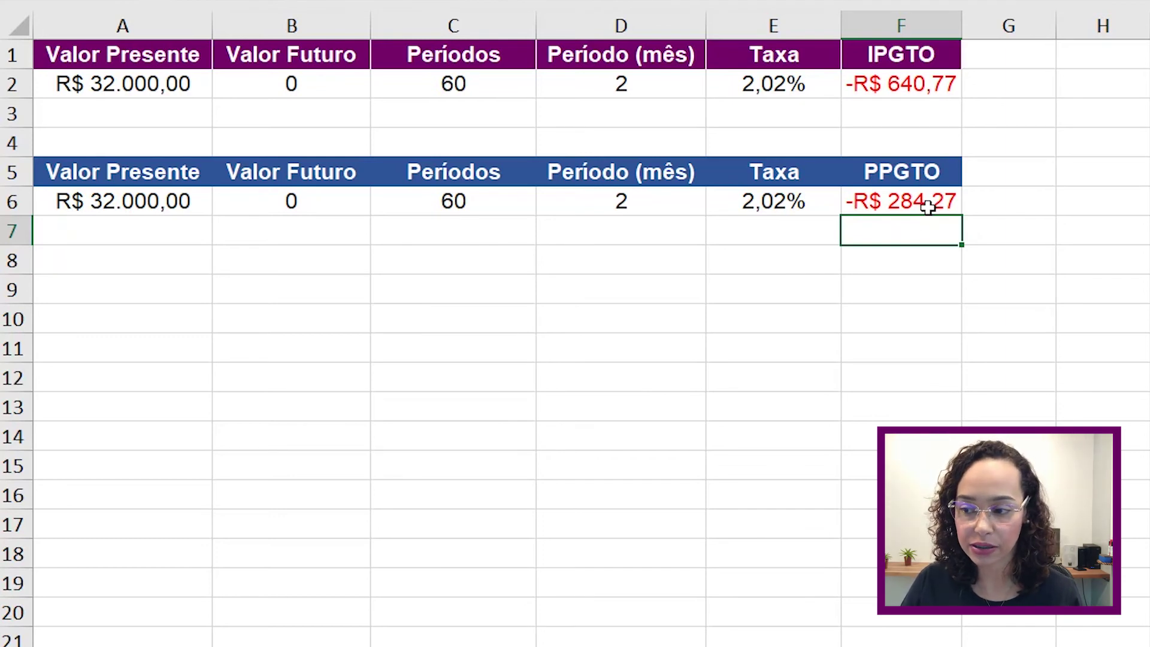
pyautogui.click(897, 261)
# Step: Enter =PGTO(E6;C6;A6;;0) in F8, giving a total payment of -R$925,04
pyautogui.write('=pgt')
pyautogui.press('Tab')
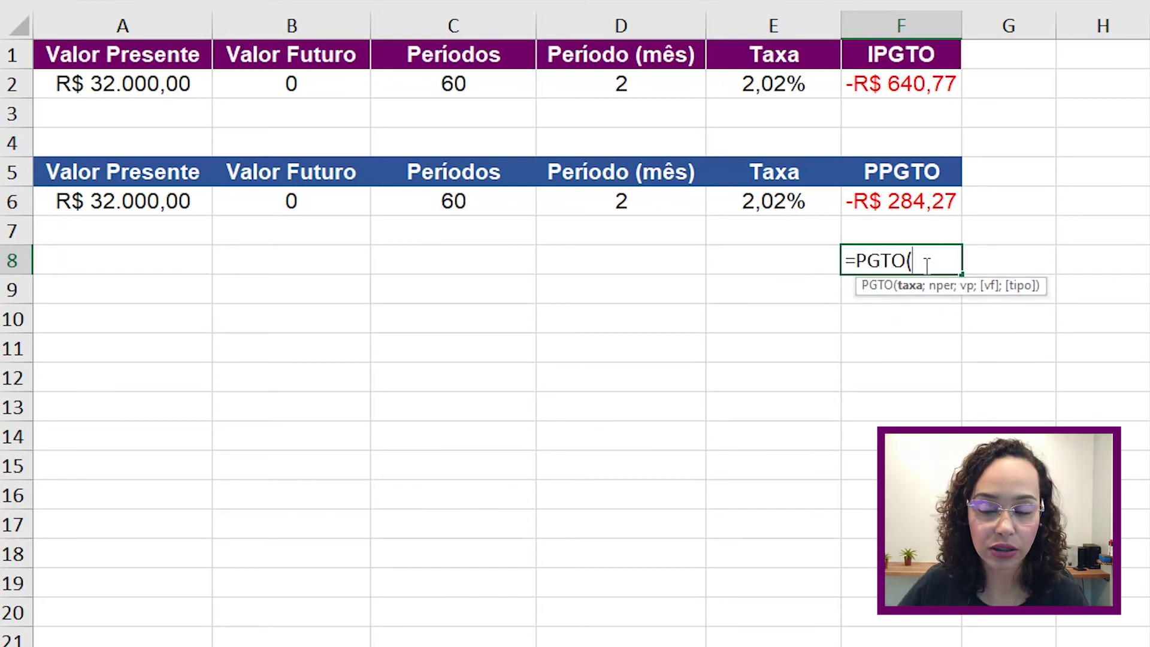
pyautogui.click(816, 205)
pyautogui.write(';')
pyautogui.click(490, 205)
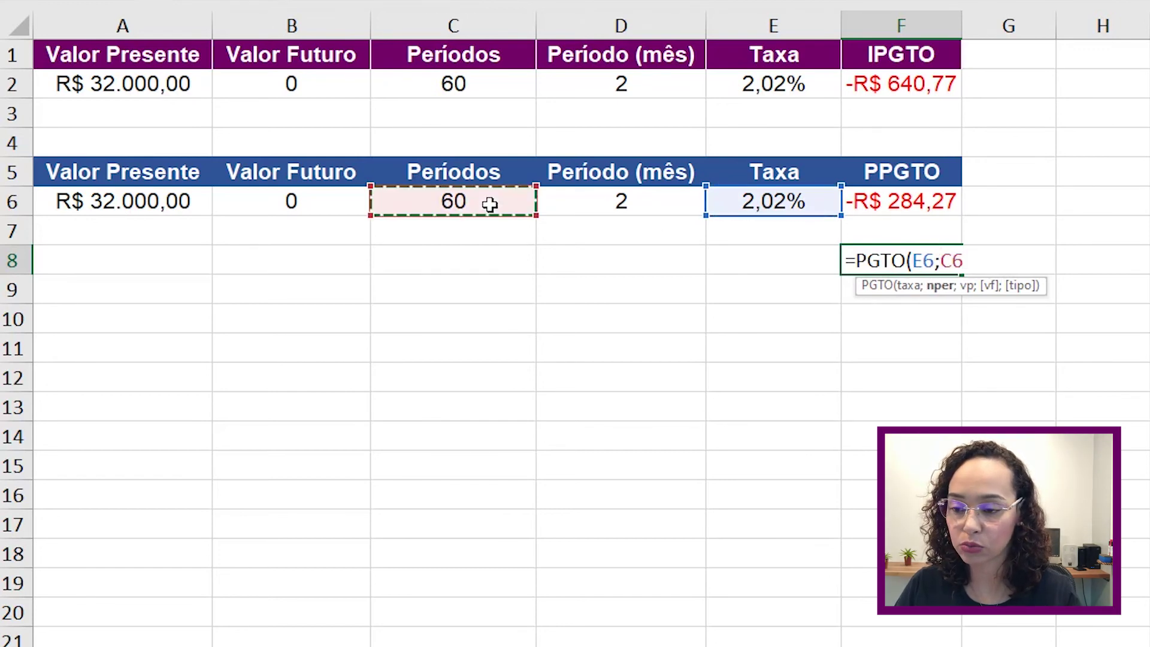
pyautogui.write(';')
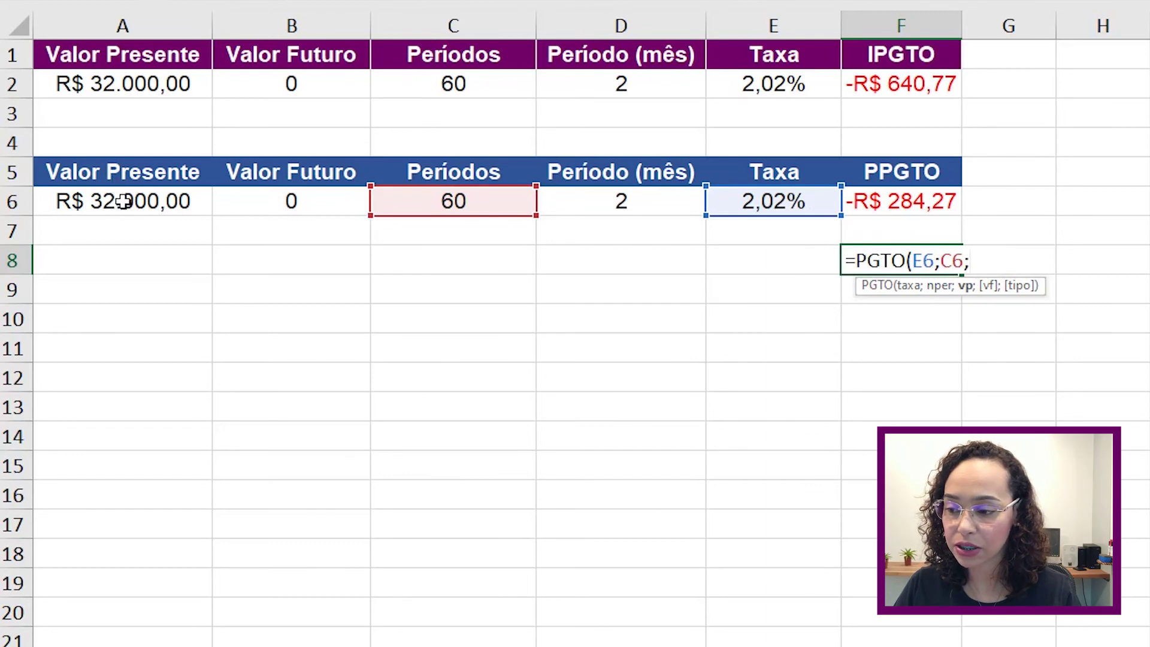
pyautogui.click(121, 205)
pyautogui.write(';;')
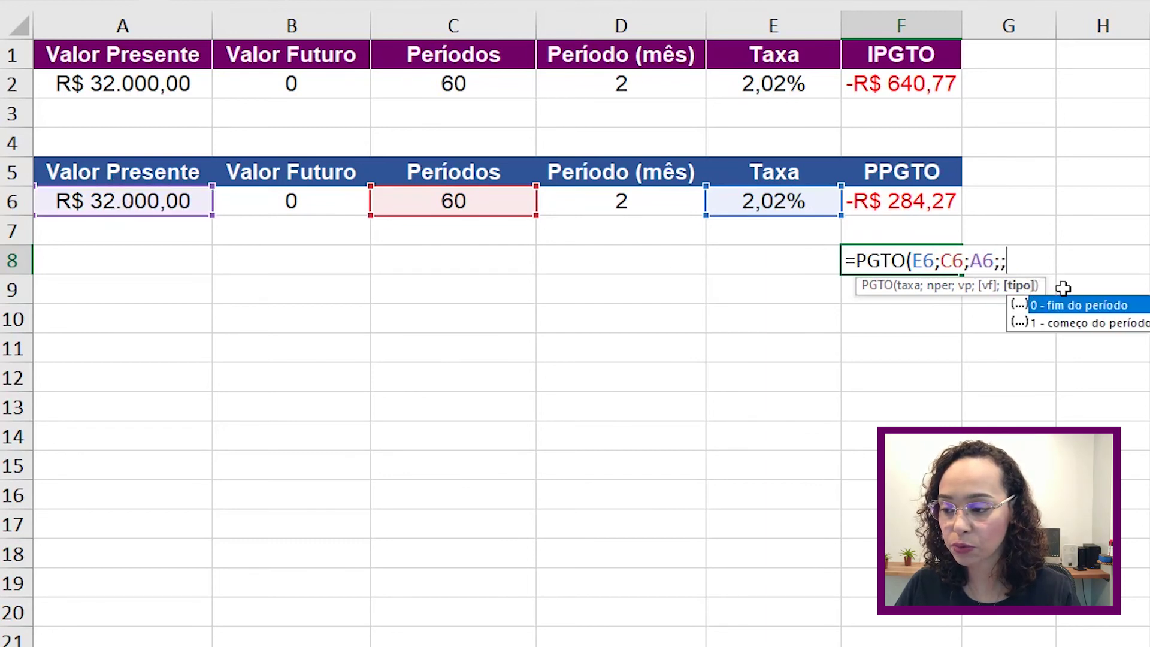
pyautogui.write('0')
pyautogui.press('Return')
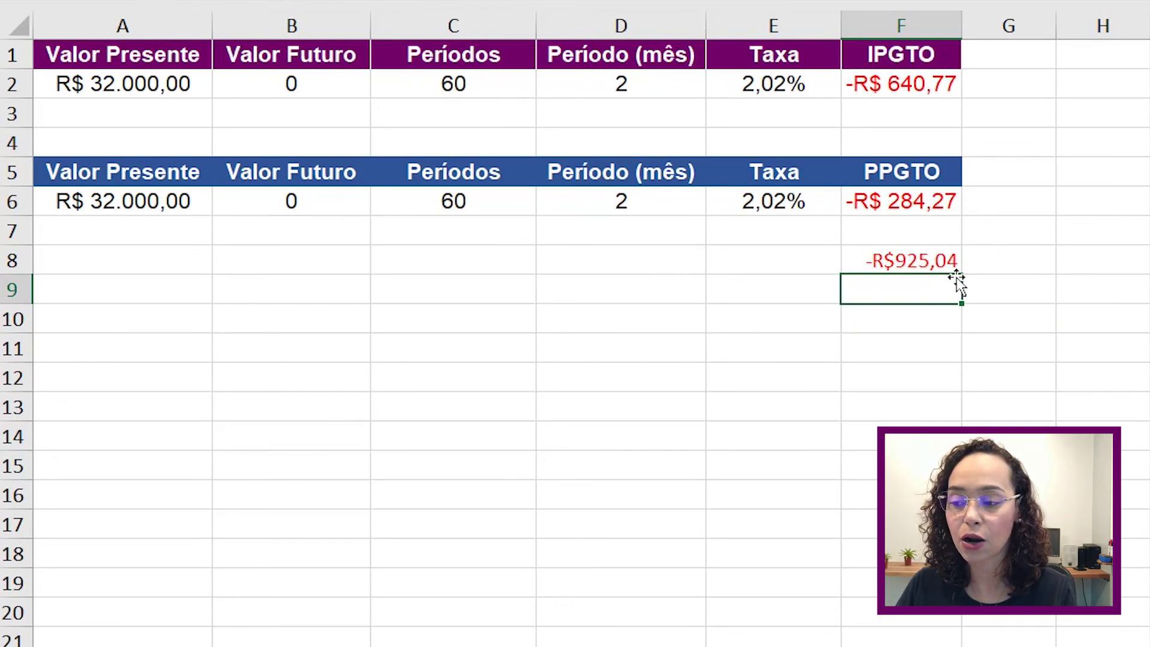
# Step: Add a check sum =F2+F6 in H7, which also returns -R$925,04
pyautogui.click(1091, 230)
pyautogui.write('=')
pyautogui.click(920, 89)
pyautogui.write('+')
pyautogui.click(901, 202)
pyautogui.press('Return')
# Step: Clear the H7 check sum and review the =PGTO(E6;C6;A6;;0) formula in F8 unchanged
pyautogui.click(1090, 228)
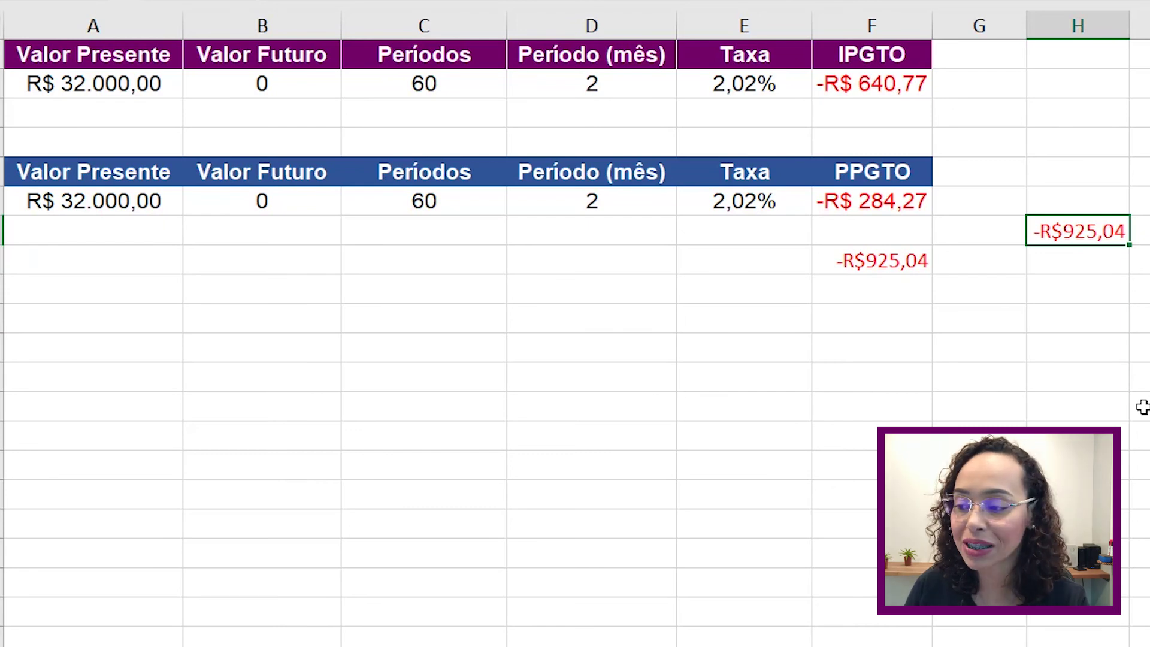
pyautogui.click(886, 259)
pyautogui.doubleClick(890, 260)
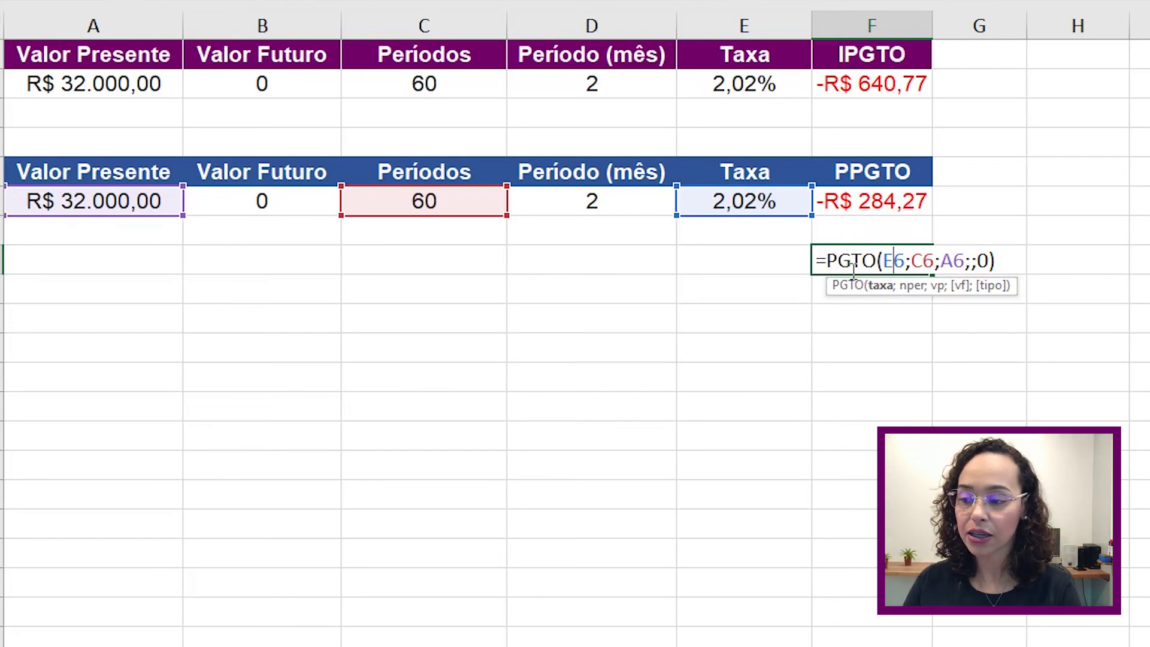
pyautogui.press('Return')
pyautogui.click(867, 202)
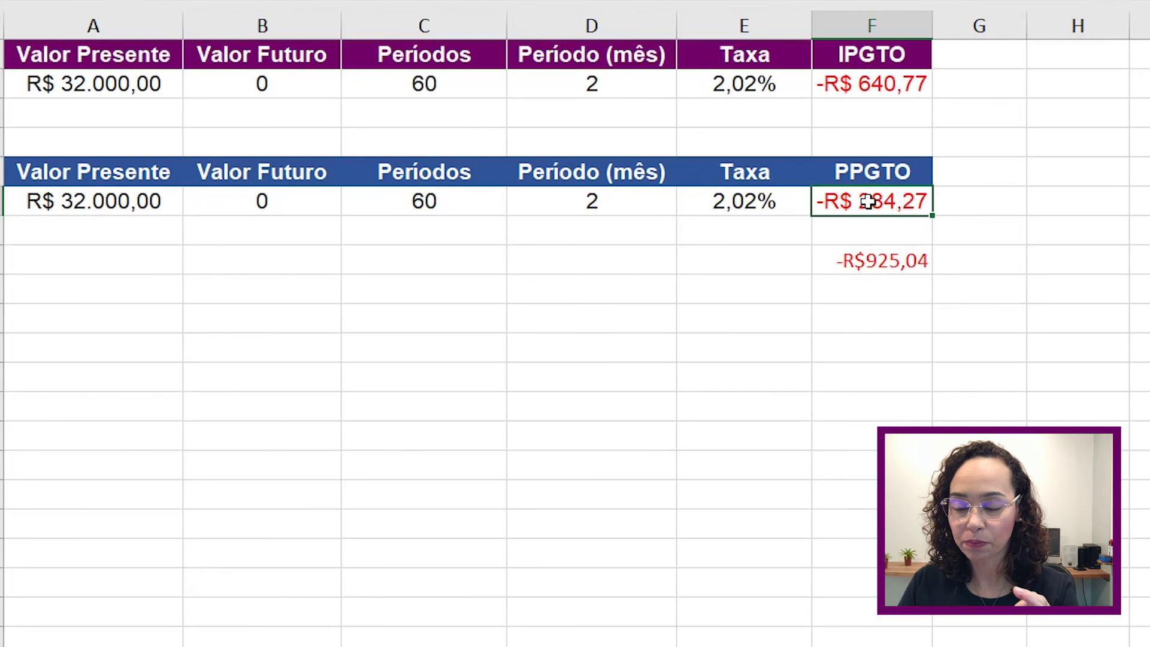